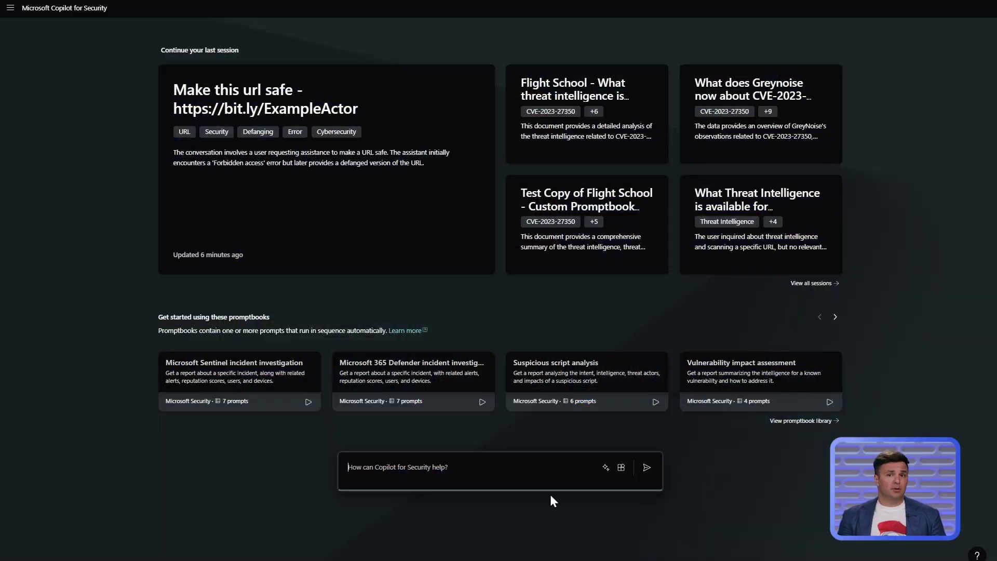
- Enable the custom AlienVault Reports plugin among the available sources and close the source management
{"action": "left_click", "coordinate": [621, 467]}
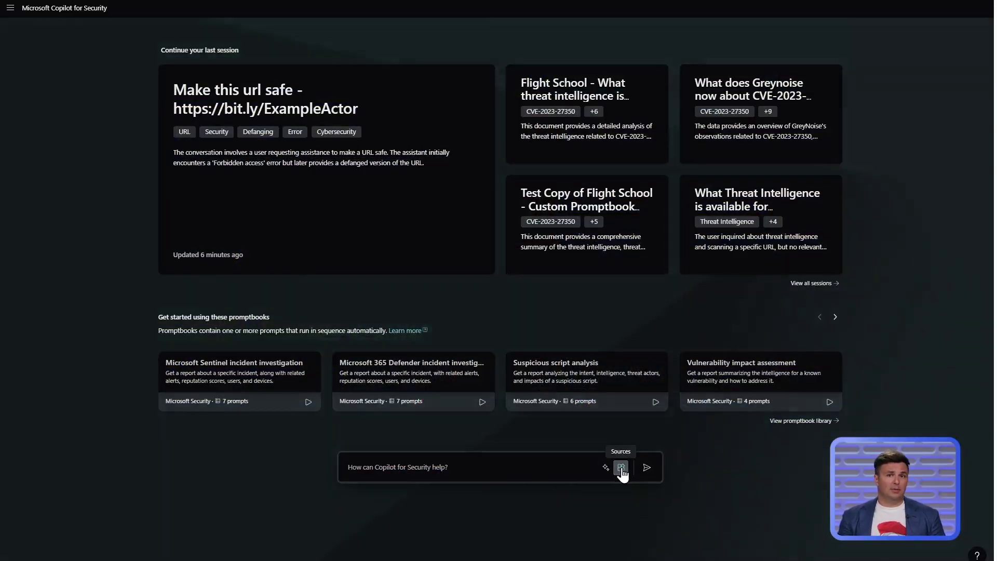
{"action": "scroll", "coordinate": [581, 378], "scroll_direction": "down", "scroll_amount": 4}
{"action": "left_click", "coordinate": [643, 421]}
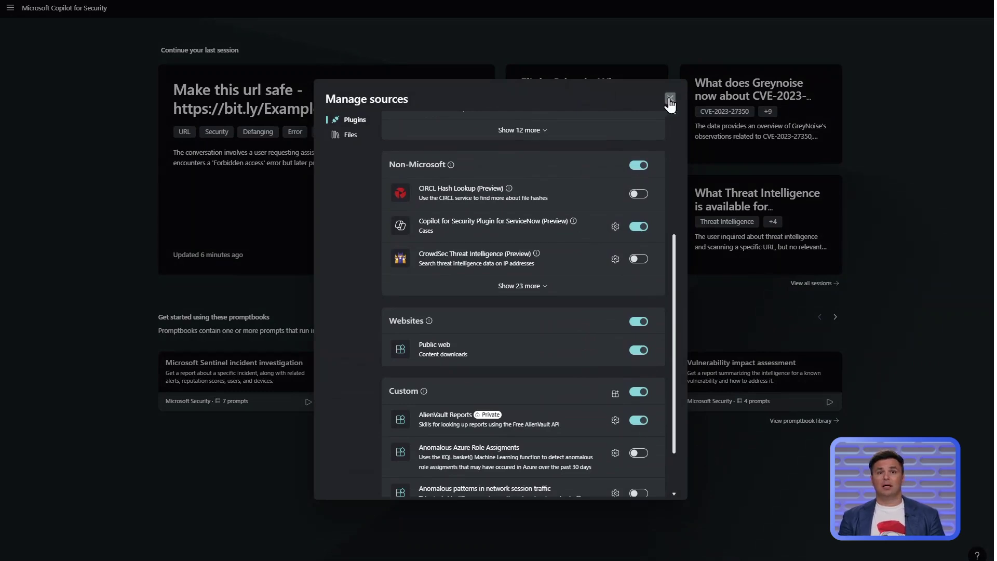
{"action": "left_click", "coordinate": [669, 98]}
- Look through the full list of system capabilities for the AlienVault Reports skills and close the list
{"action": "left_click", "coordinate": [606, 468]}
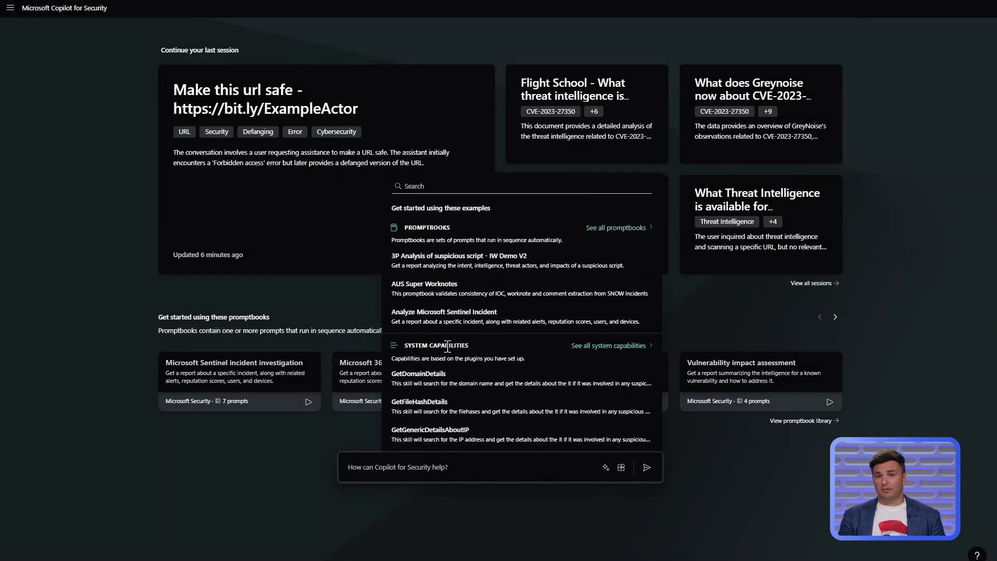
{"action": "left_click", "coordinate": [585, 346]}
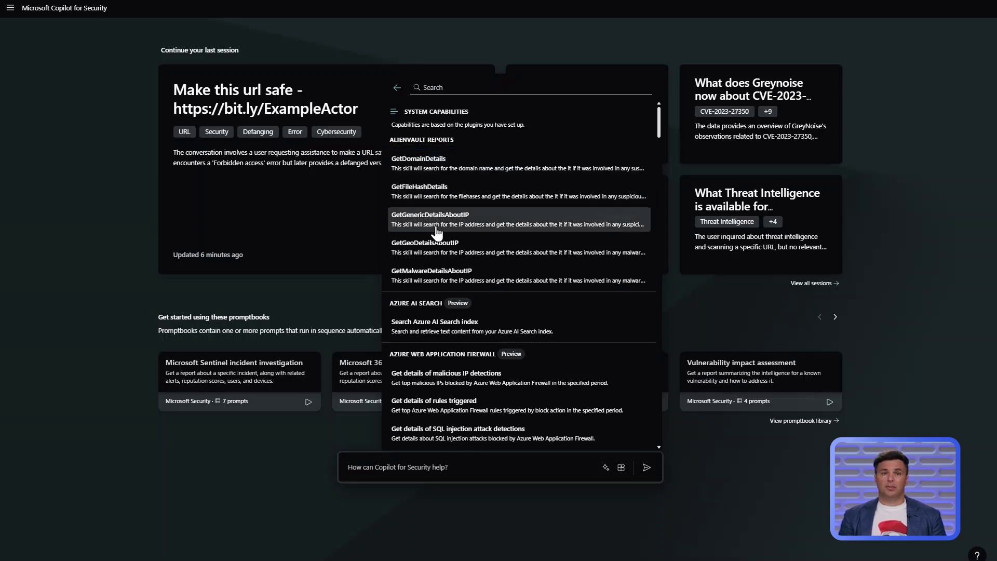
{"action": "left_click", "coordinate": [712, 479]}
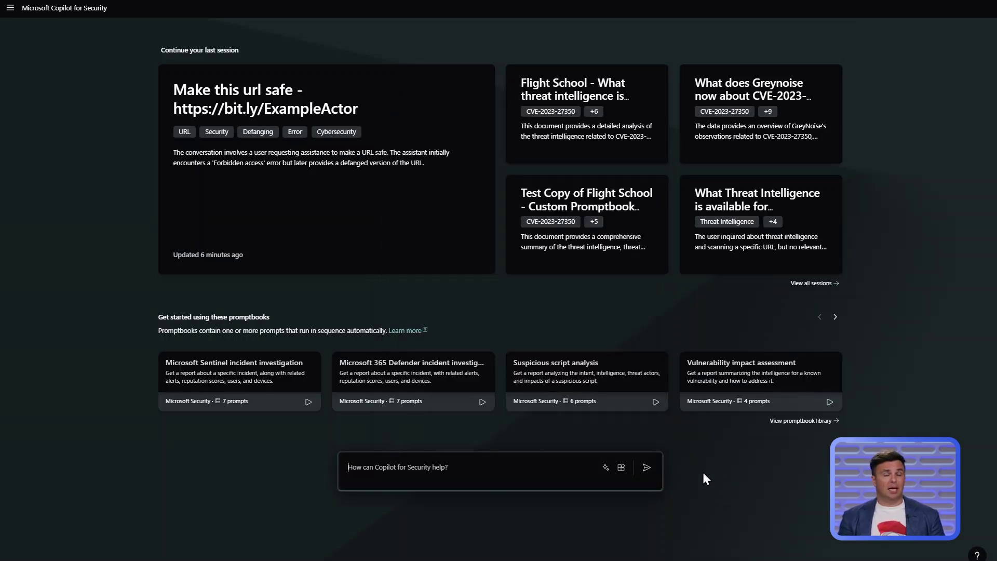
- Submit the prompt "What details does AlienVault know about 107.189.31.172?" as a new session
{"action": "type", "text": "What details does AlienVault know about"}
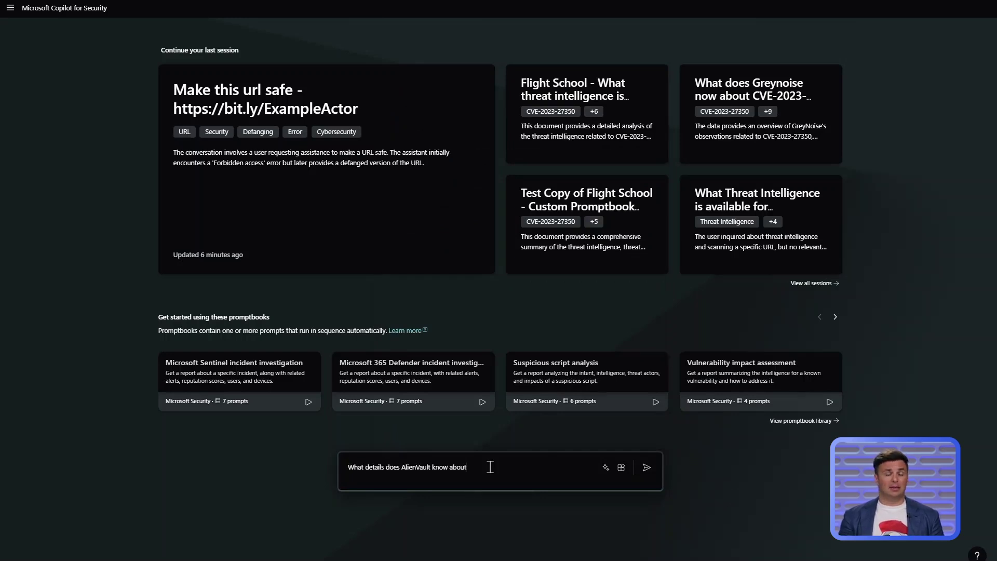
{"action": "type", "text": "107.189.31.172"}
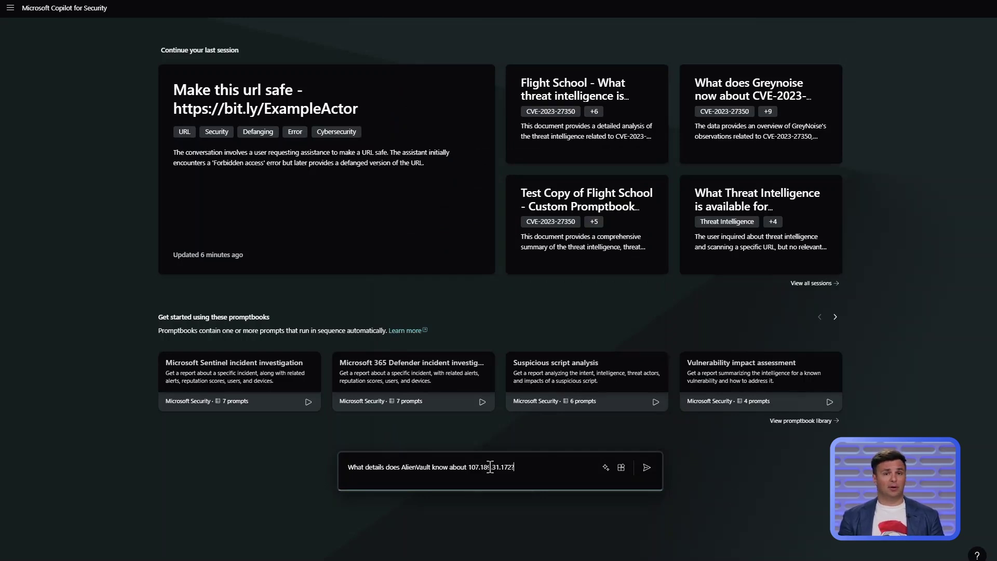
{"action": "key", "text": "Return"}
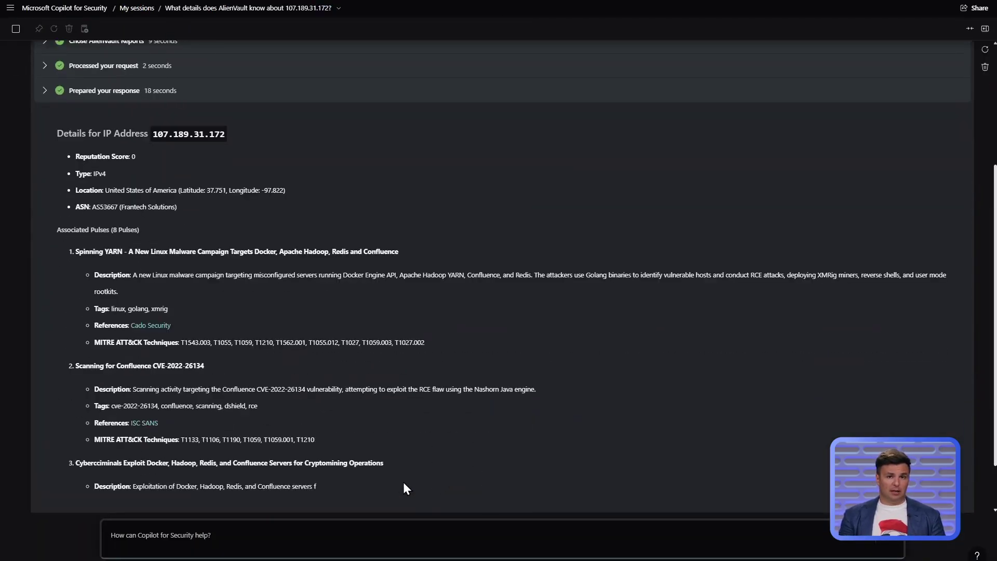
- Submit the follow-up prompt "What malware is associated with the IP?" in the same session
{"action": "left_click", "coordinate": [327, 530]}
{"action": "type", "text": "What malware is associated with the IP?"}
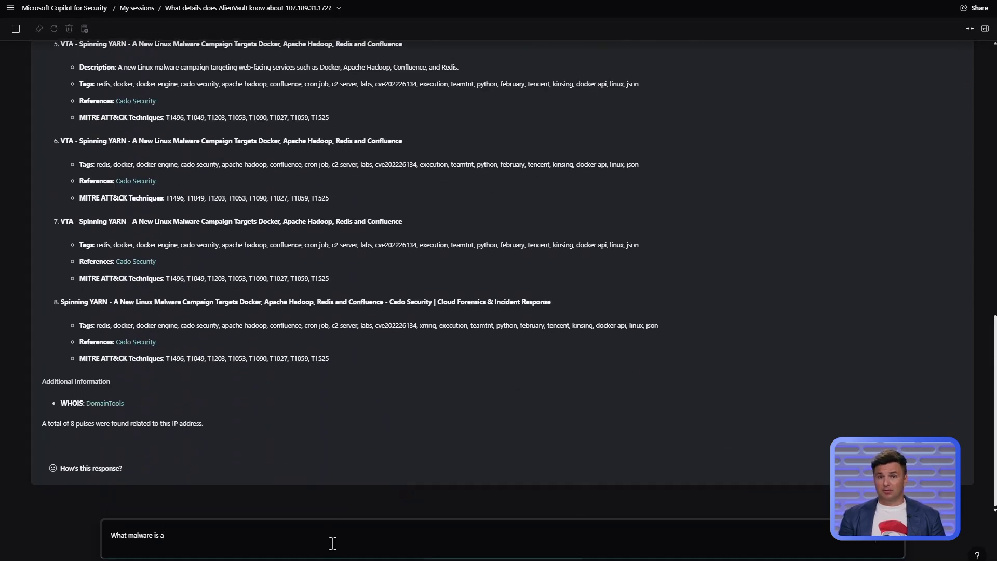
{"action": "key", "text": "Return"}
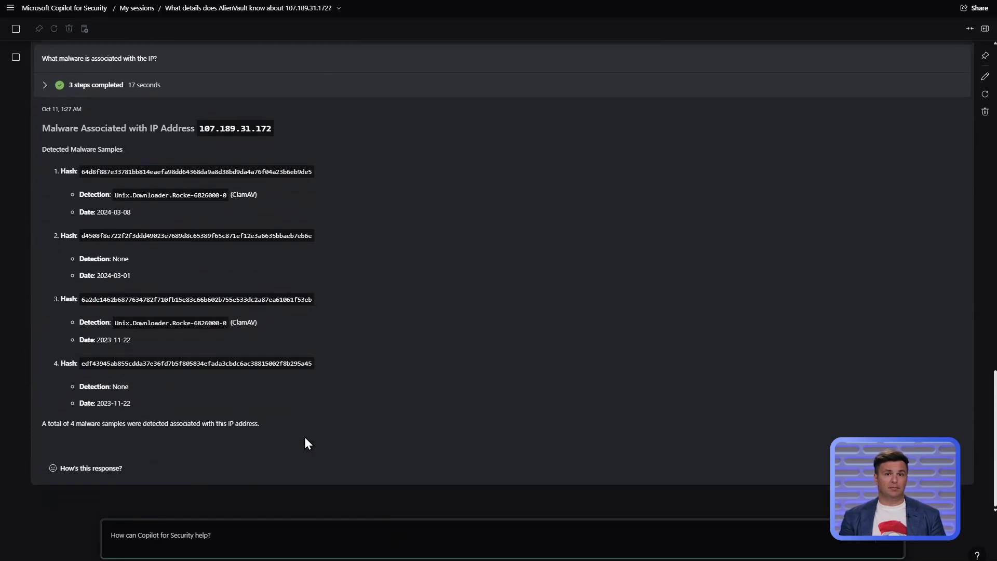
- Ask "What information does AlienVault know about the first malware hash?" and view the response
{"action": "left_click", "coordinate": [310, 529]}
{"action": "type", "text": "What information does AlienVault know about the first malware hash?"}
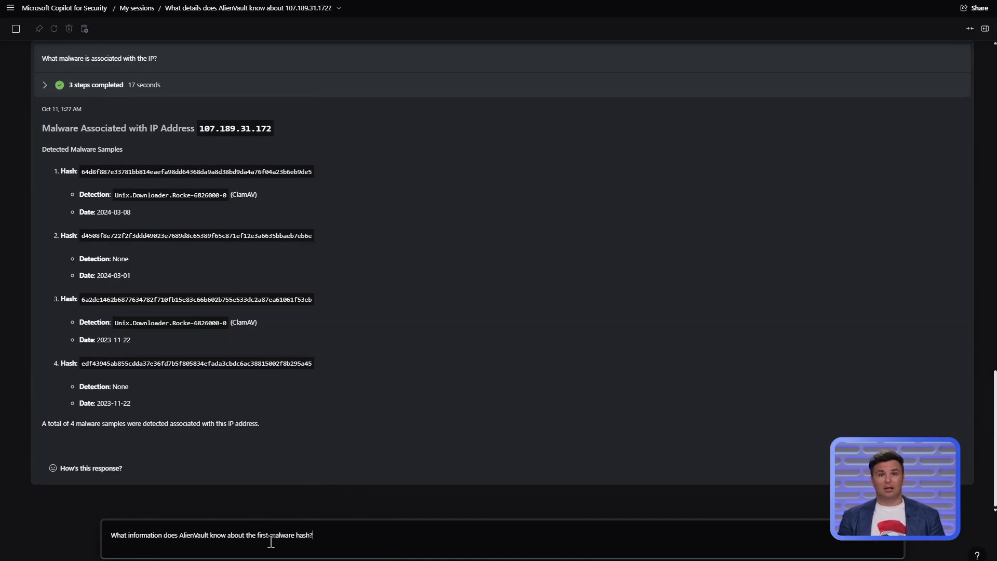
{"action": "key", "text": "Return"}
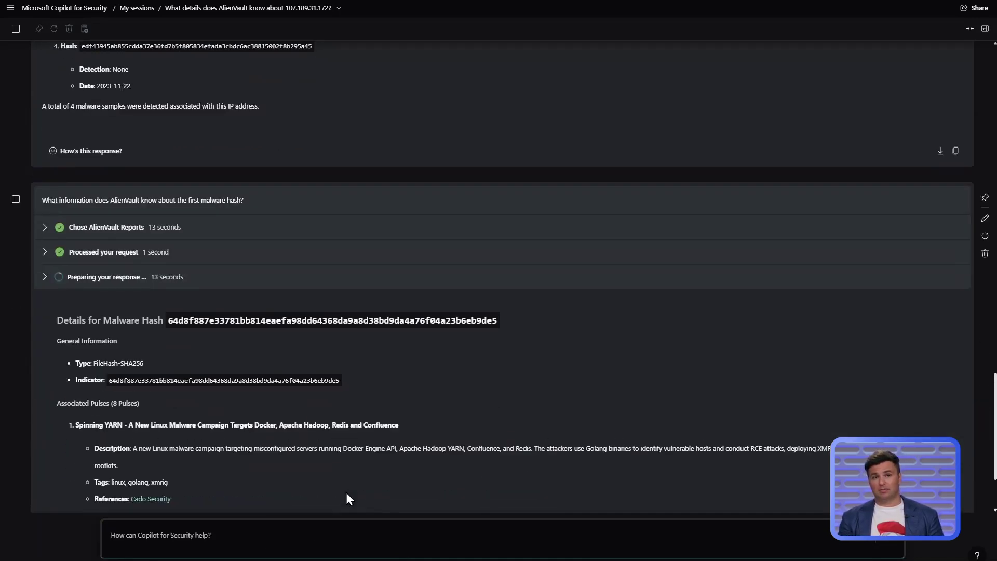
{"action": "scroll", "coordinate": [347, 494], "scroll_direction": "down", "scroll_amount": 2}
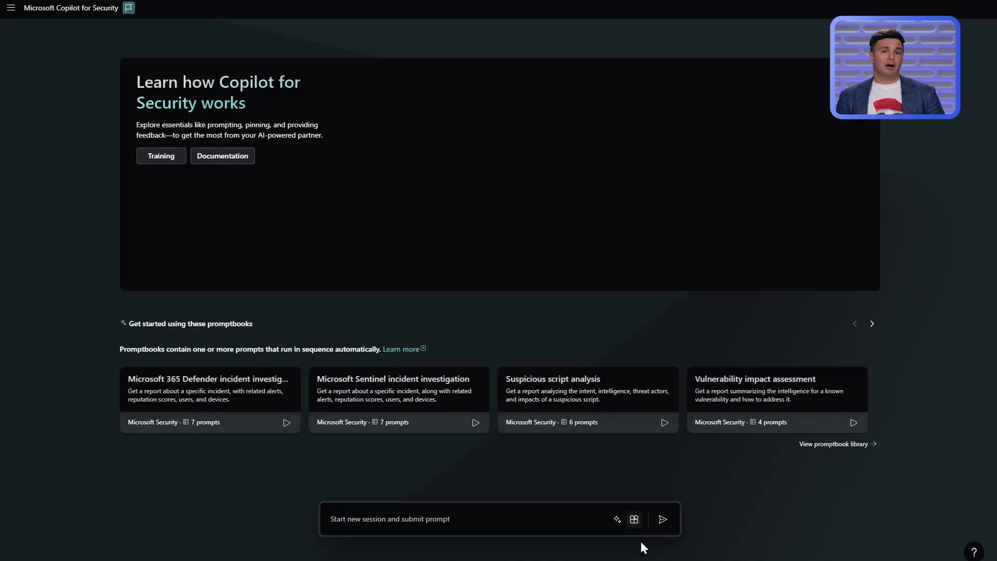
- Run the "Analyze a script or command" capability on the copied email header and view the analysis in the widened session layout
{"action": "left_click", "coordinate": [617, 519]}
{"action": "left_click", "coordinate": [410, 416]}
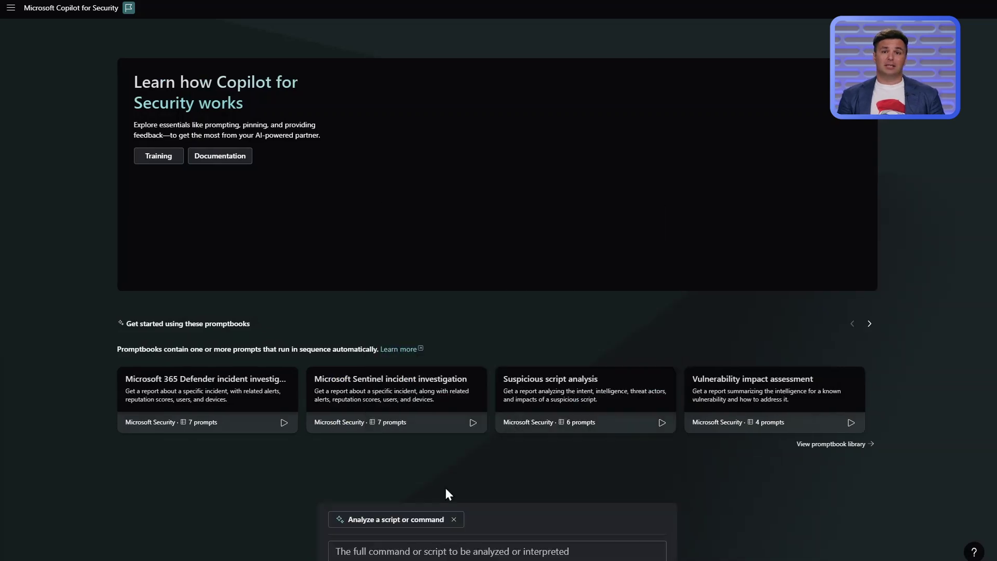
{"action": "key", "text": "ctrl+v"}
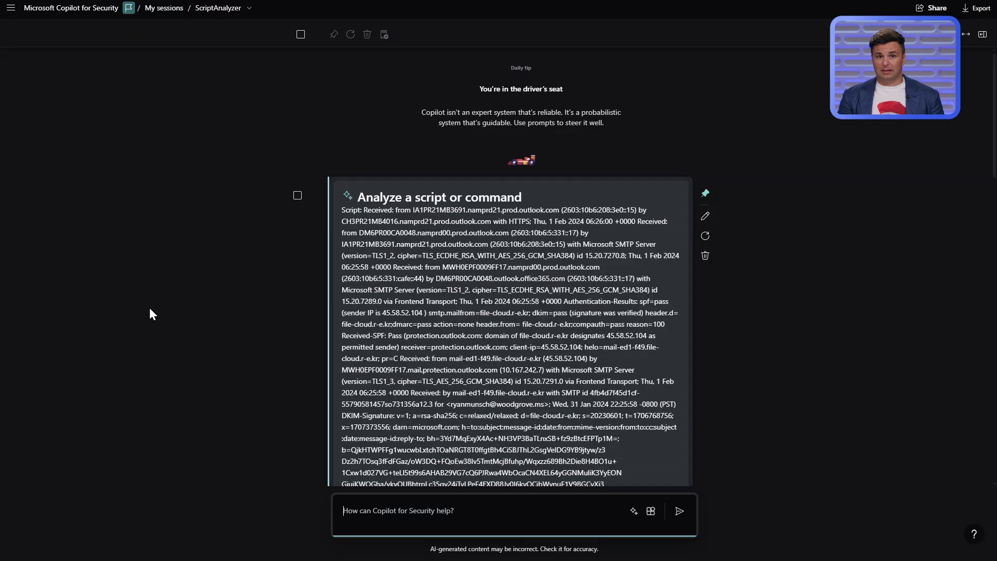
{"action": "left_click", "coordinate": [966, 34]}
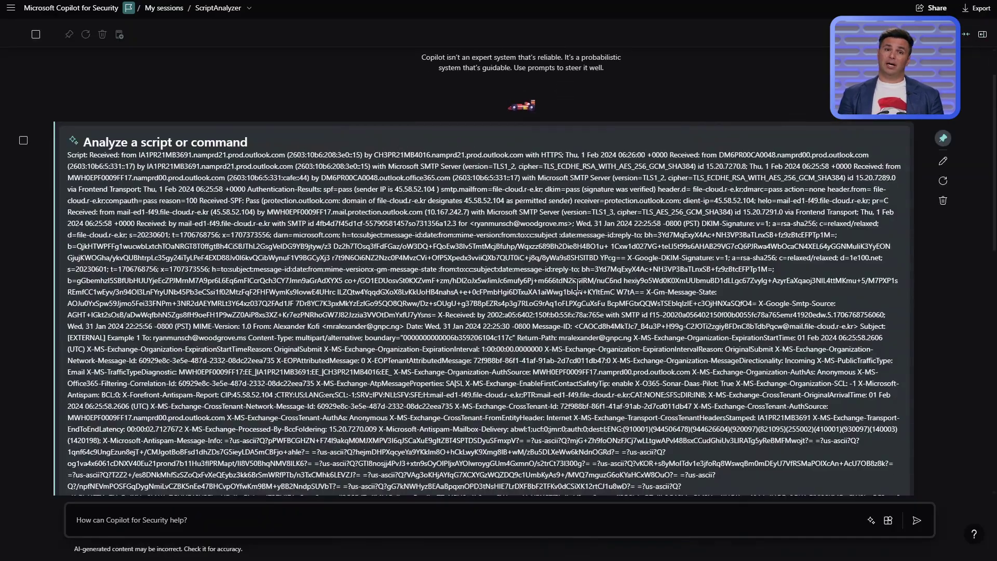
{"action": "scroll", "coordinate": [565, 294], "scroll_direction": "down", "scroll_amount": 10}
{"action": "scroll", "coordinate": [114, 274], "scroll_direction": "down", "scroll_amount": 3}
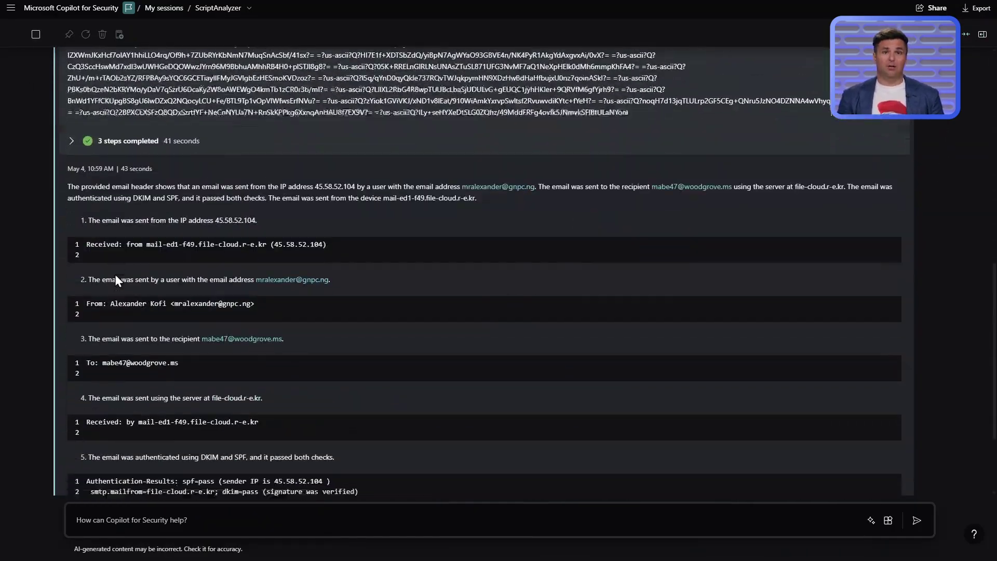
- Submit the prompt "What is the resolution history of the sender domain?" in the ScriptAnalyzer session
{"action": "left_click", "coordinate": [124, 525]}
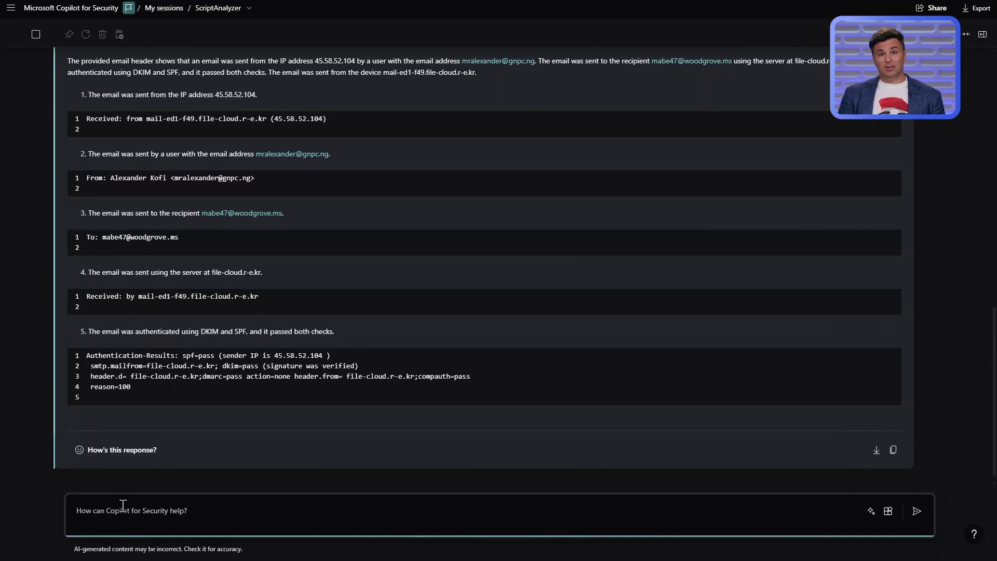
{"action": "type", "text": "What is the resolution history of the sender domain?"}
{"action": "key", "text": "Return"}
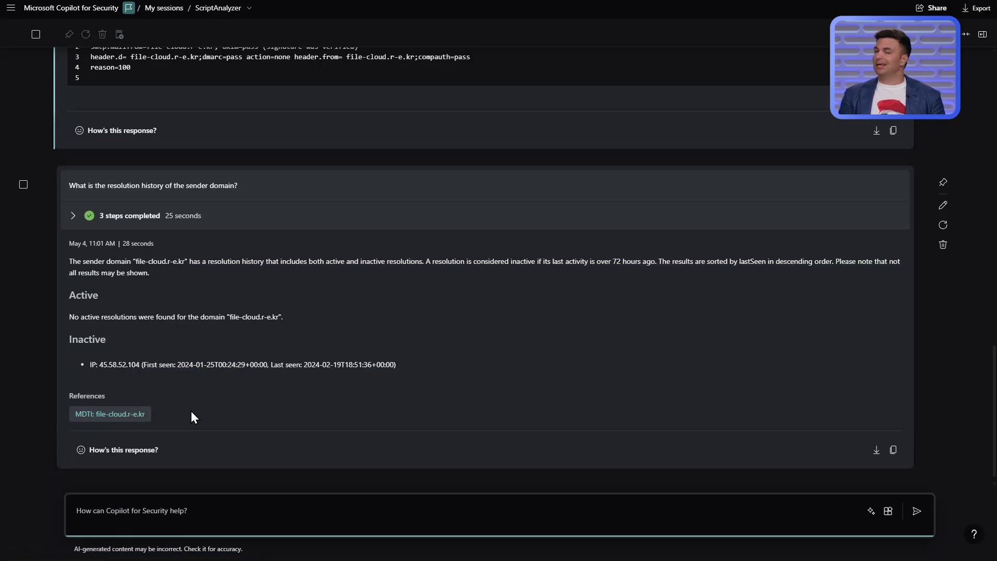
- Ask "What threat intelligence is available for the IP and domain? Provide a summary and list any key concerns." and review the response
{"action": "left_click", "coordinate": [278, 509]}
{"action": "type", "text": "What threat intelligence is available for the IP and domain? Provide a summary and list any key concerns."}
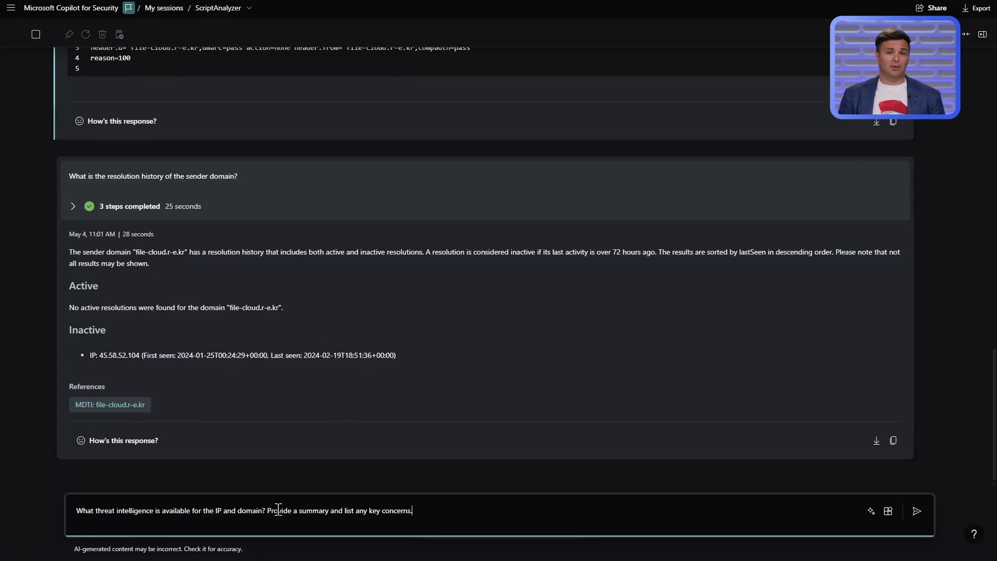
{"action": "key", "text": "Return"}
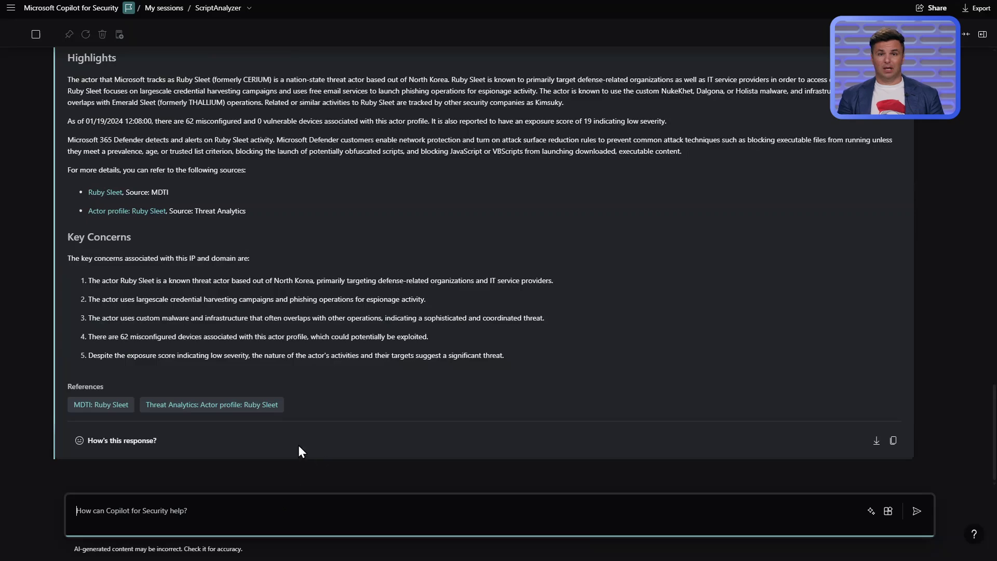
{"action": "scroll", "coordinate": [376, 413], "scroll_direction": "up", "scroll_amount": 1}
{"action": "scroll", "coordinate": [377, 414], "scroll_direction": "up", "scroll_amount": 2}
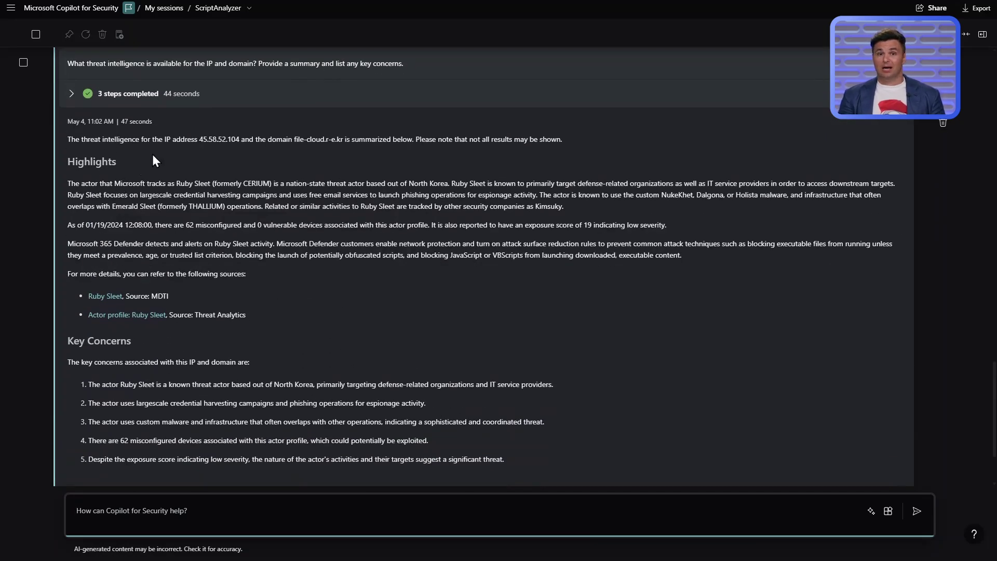
- Submit the follow-up prompt "Who registered the domain?" in the ScriptAnalyzer session
{"action": "scroll", "coordinate": [225, 310], "scroll_direction": "down", "scroll_amount": 3}
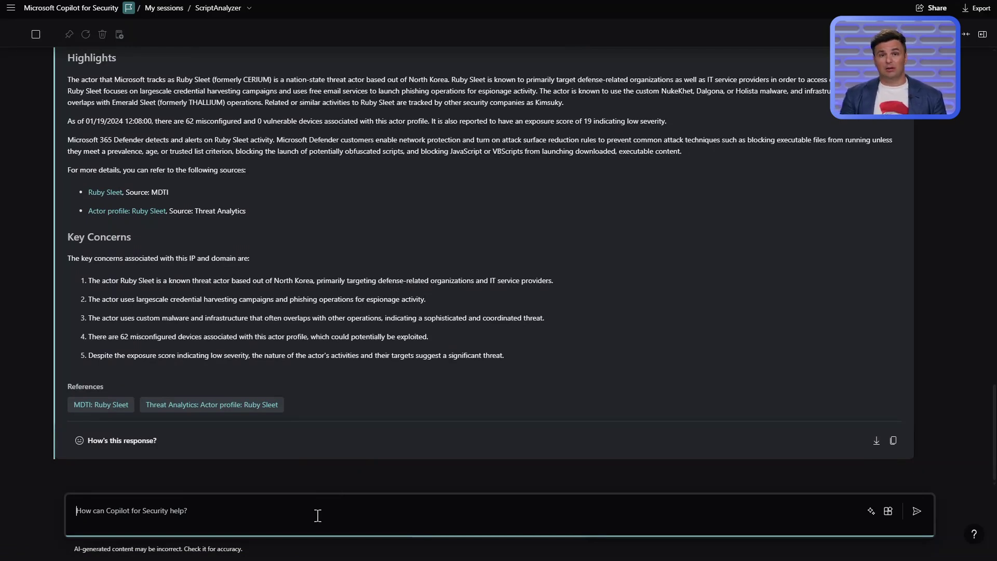
{"action": "type", "text": "Who registered the domain?"}
{"action": "key", "text": "Return"}
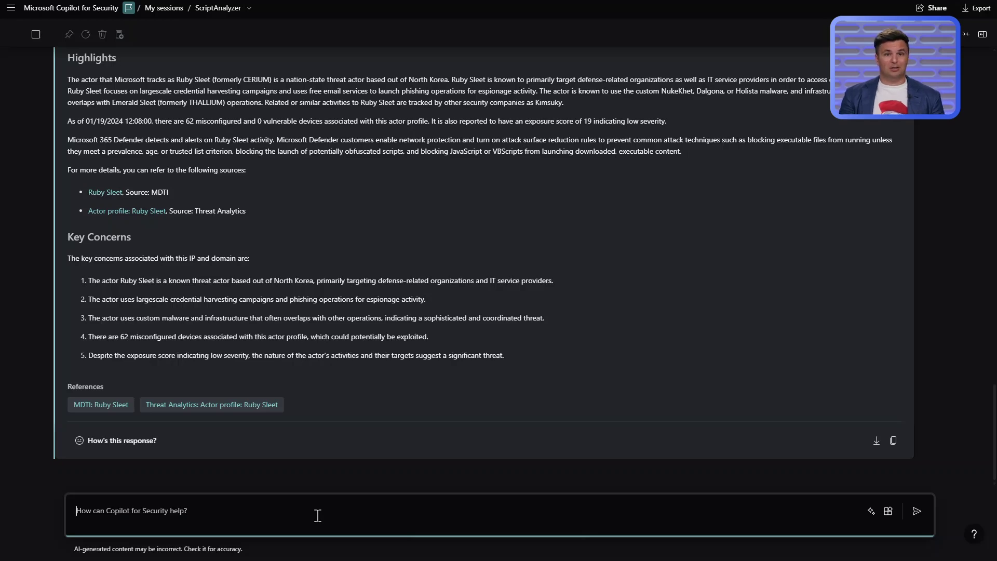
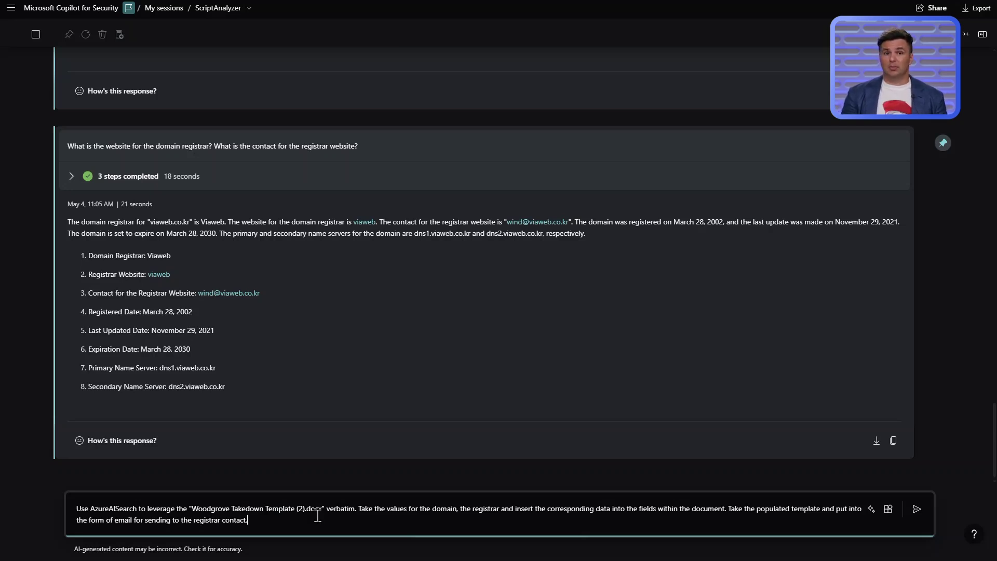
- Submit the AzureAISearch prompt that fills "Woodgrove Takedown Template (2).docx" as an email to the registrar contact, and expand the response's completed steps
{"action": "key", "text": "Return"}
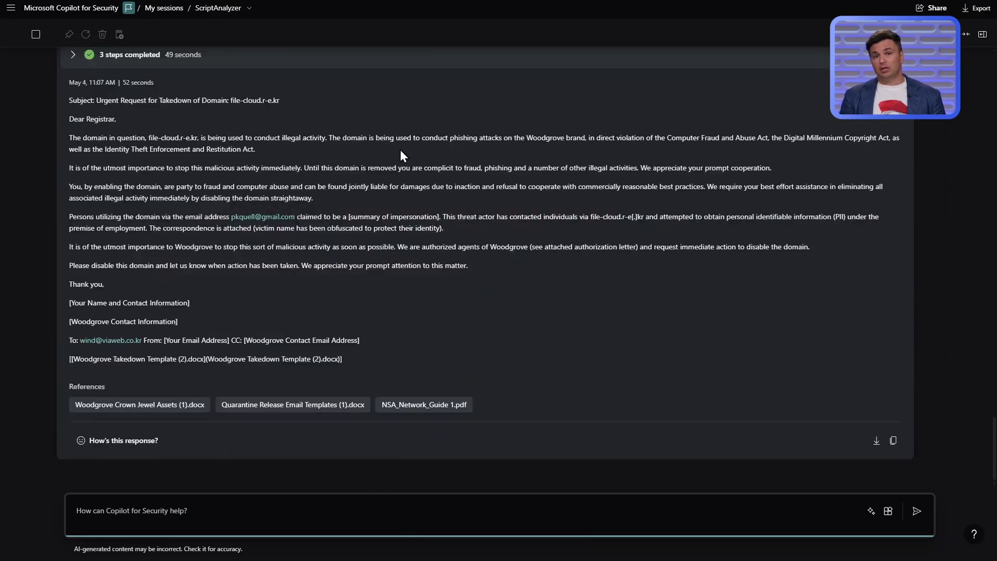
{"action": "scroll", "coordinate": [400, 155], "scroll_direction": "up", "scroll_amount": 1}
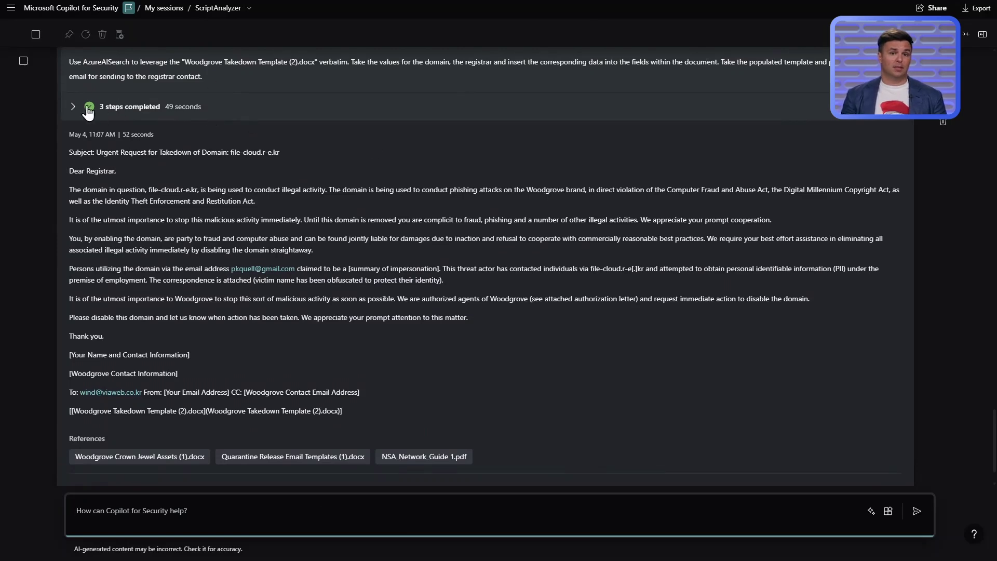
{"action": "left_click", "coordinate": [87, 109]}
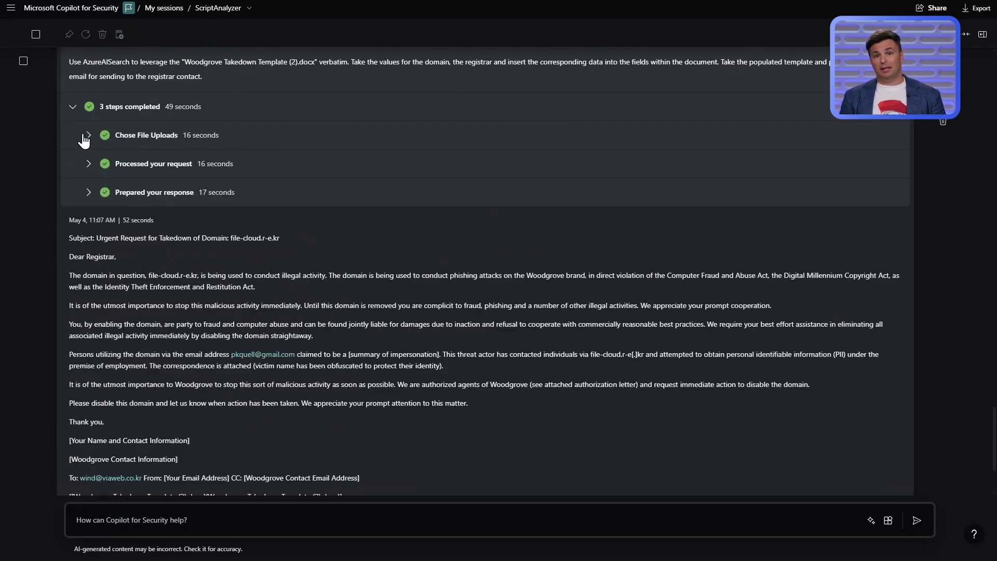
{"action": "scroll", "coordinate": [328, 123], "scroll_direction": "down", "scroll_amount": 2}
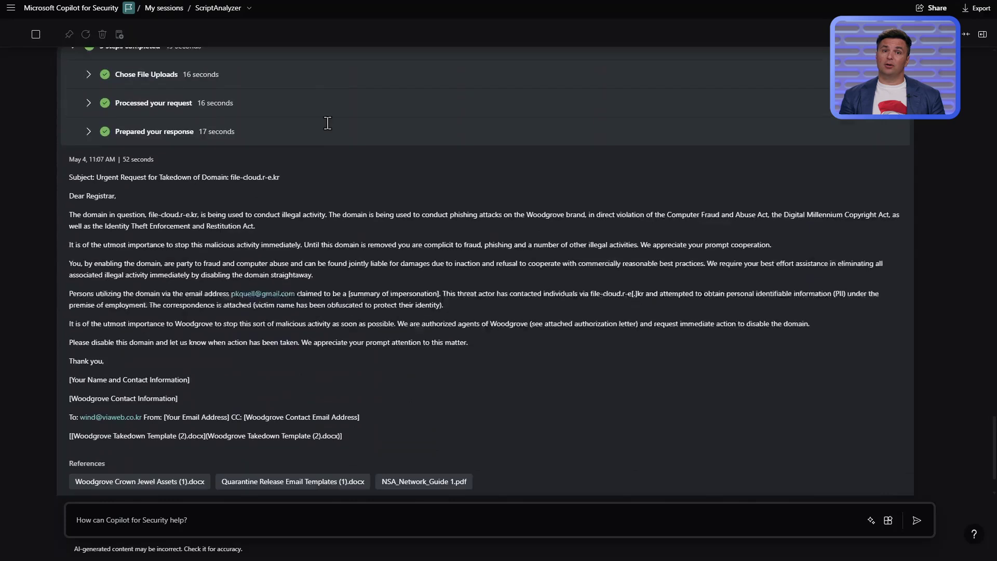